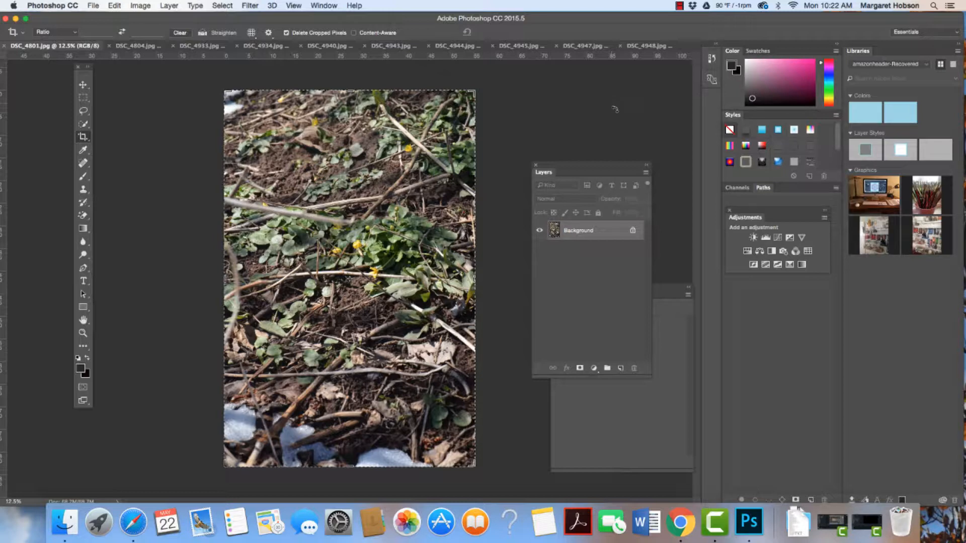
Browse the open photos DSC_4804, 4933, 4934, 4947 and settle on the gray stucco DSC_4948.jpg
left_click(130, 47)
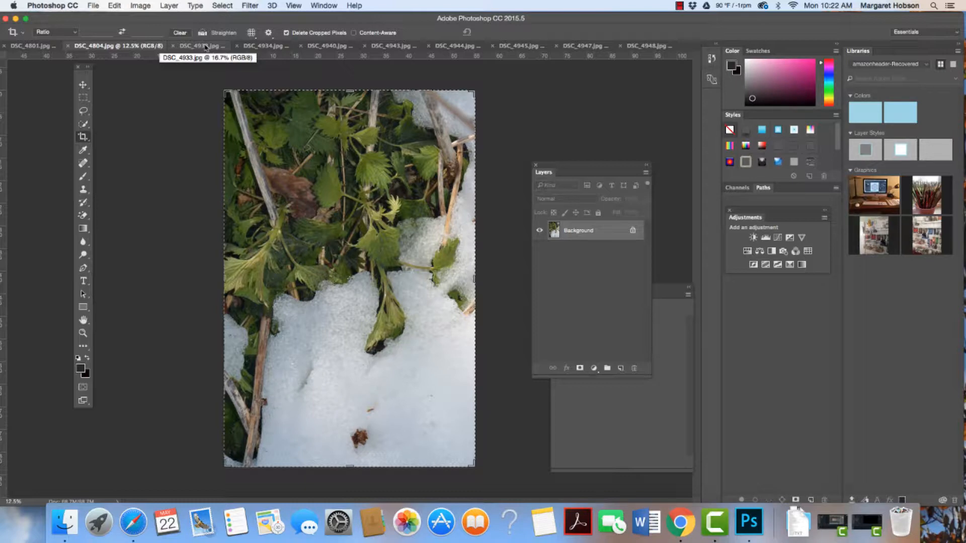
left_click(206, 47)
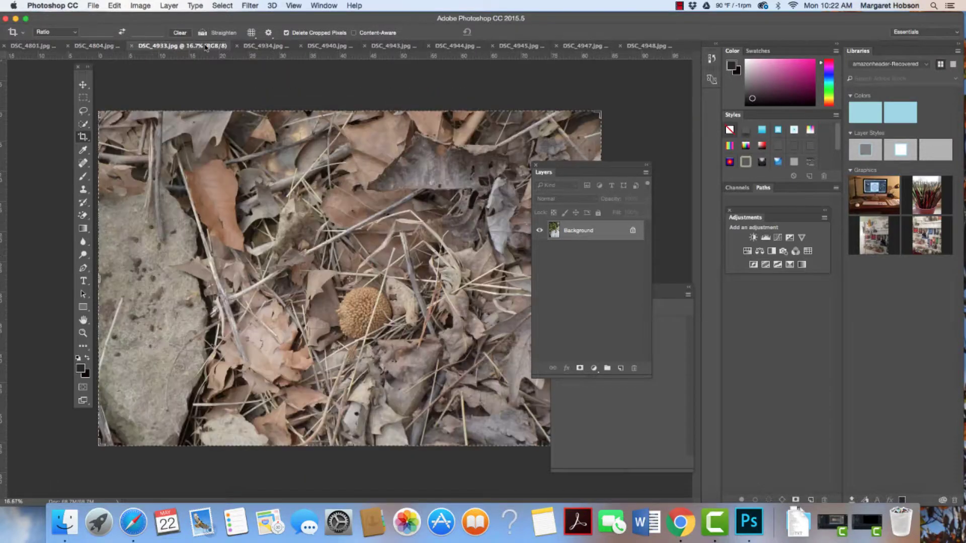
left_click(257, 46)
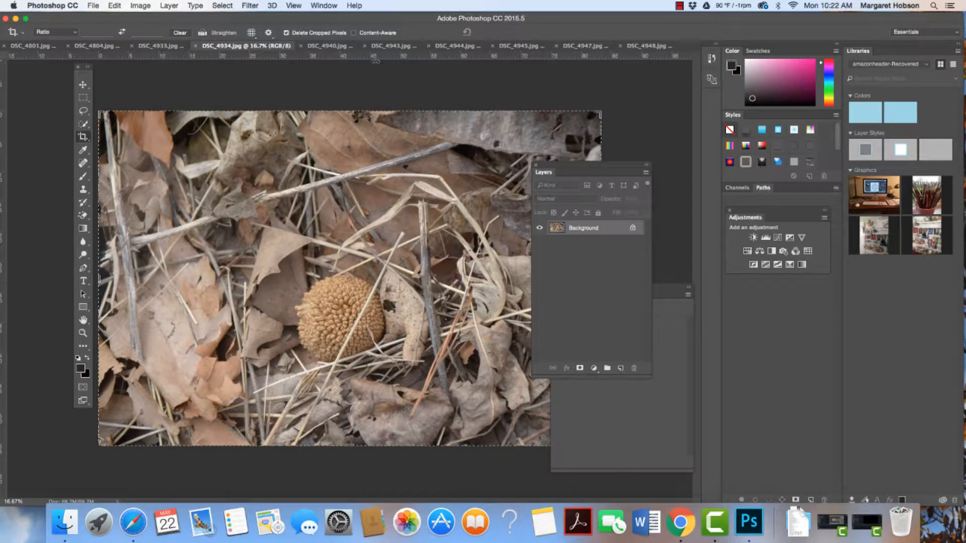
left_click(636, 46)
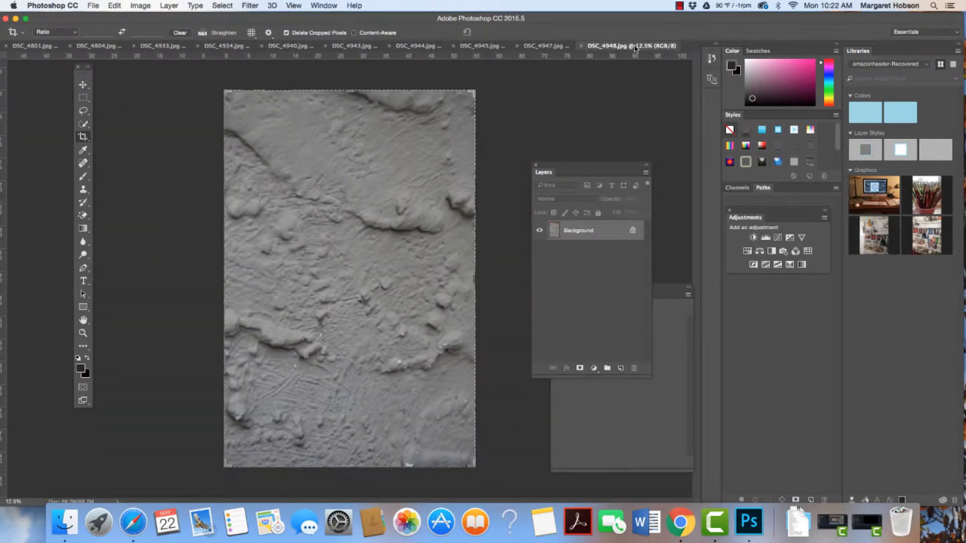
left_click(542, 47)
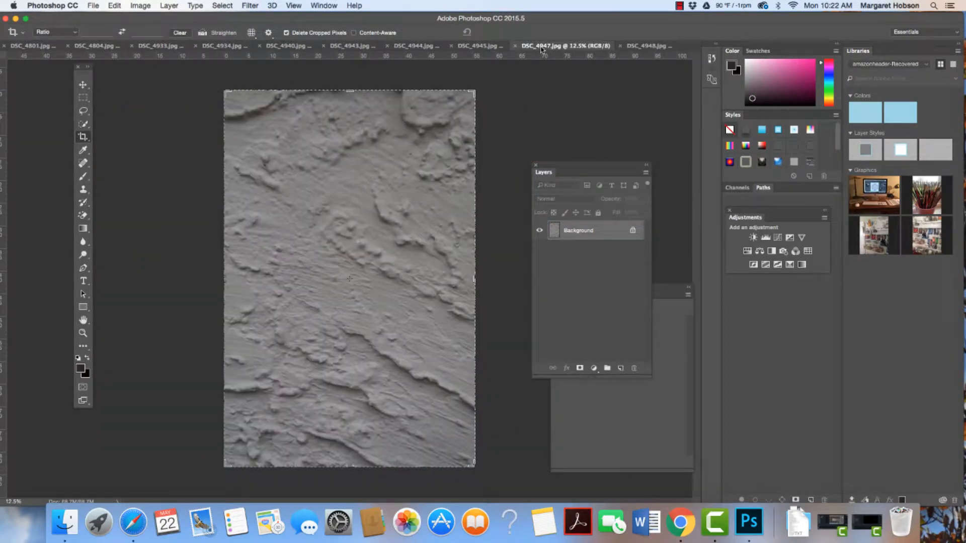
left_click(641, 47)
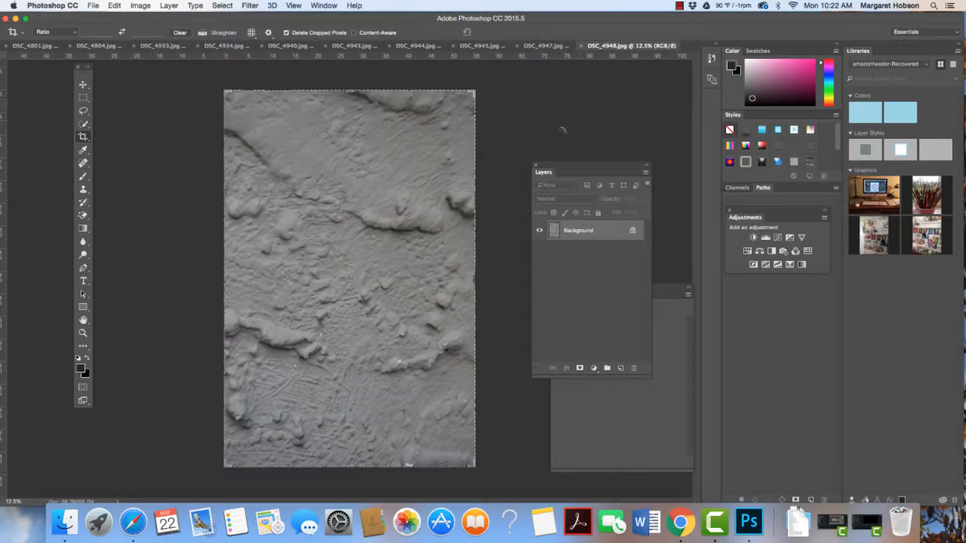
Add a Curves layer above Background and pull its white and black point sliders inward for contrast
left_click_drag(560, 170, 548, 127)
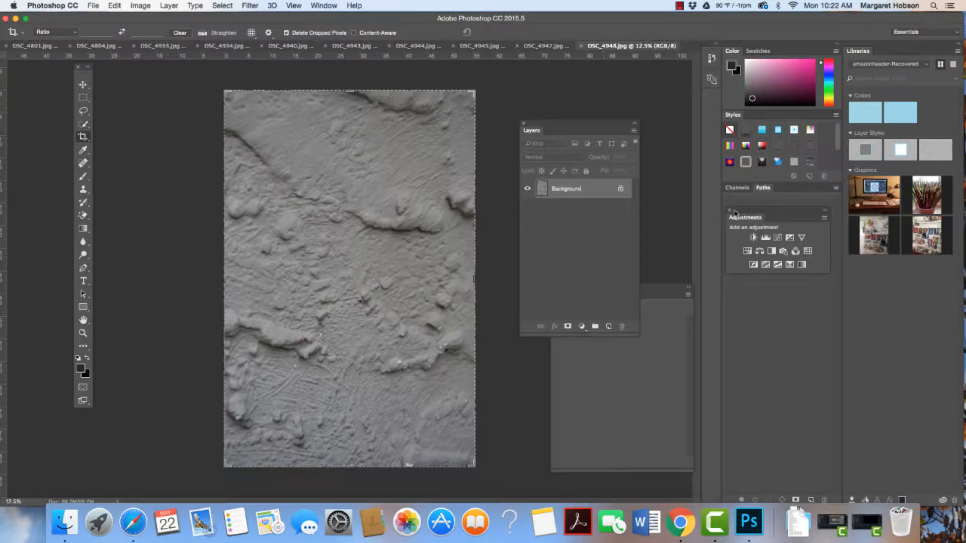
left_click(789, 237)
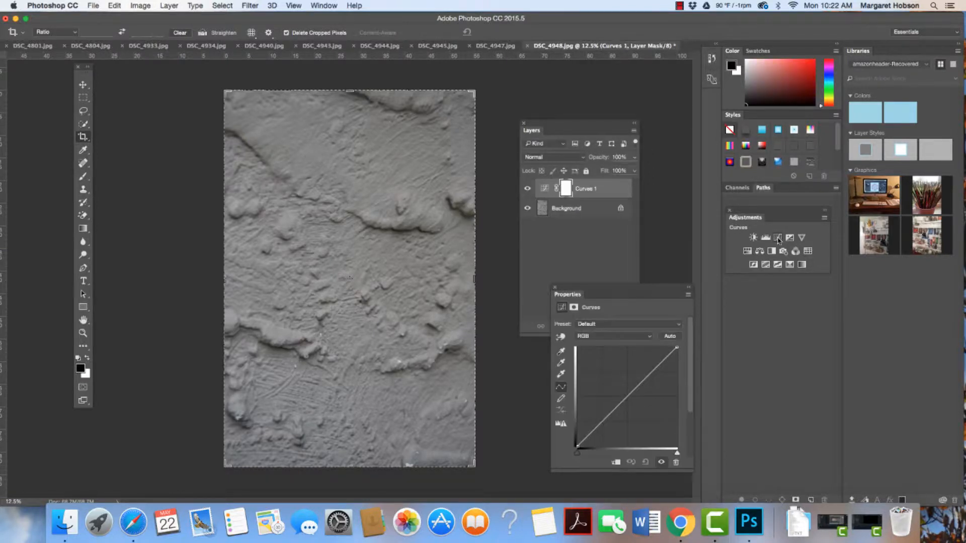
left_click_drag(609, 294, 588, 228)
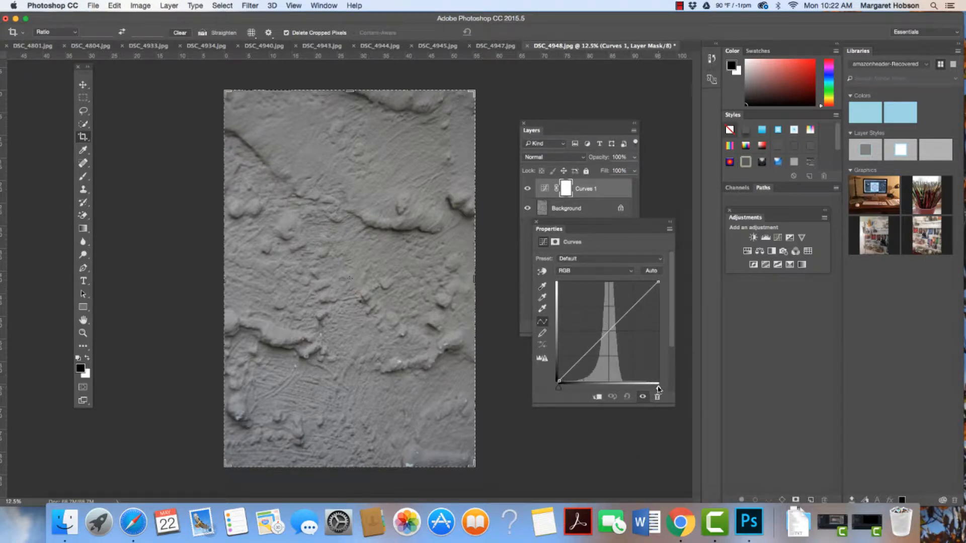
left_click_drag(658, 390, 651, 390)
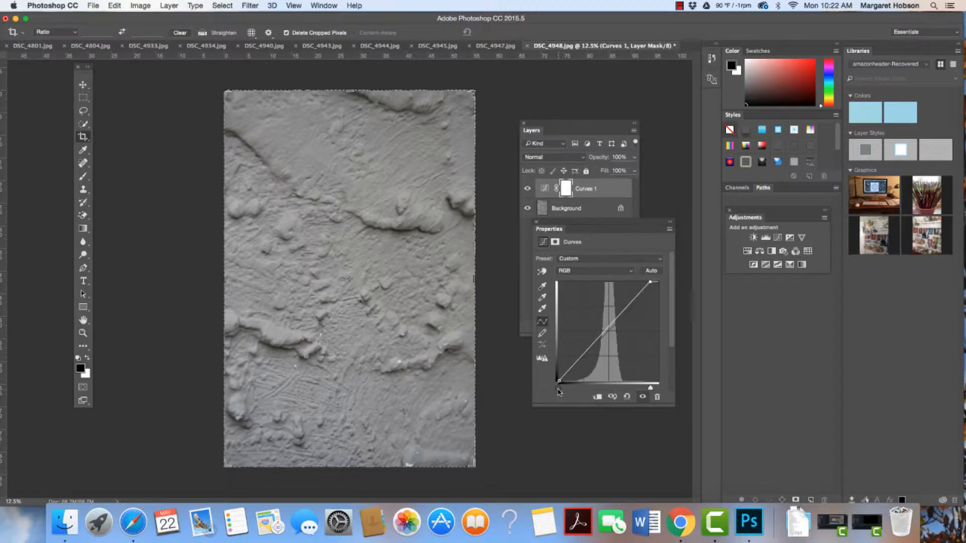
left_click_drag(558, 390, 570, 390)
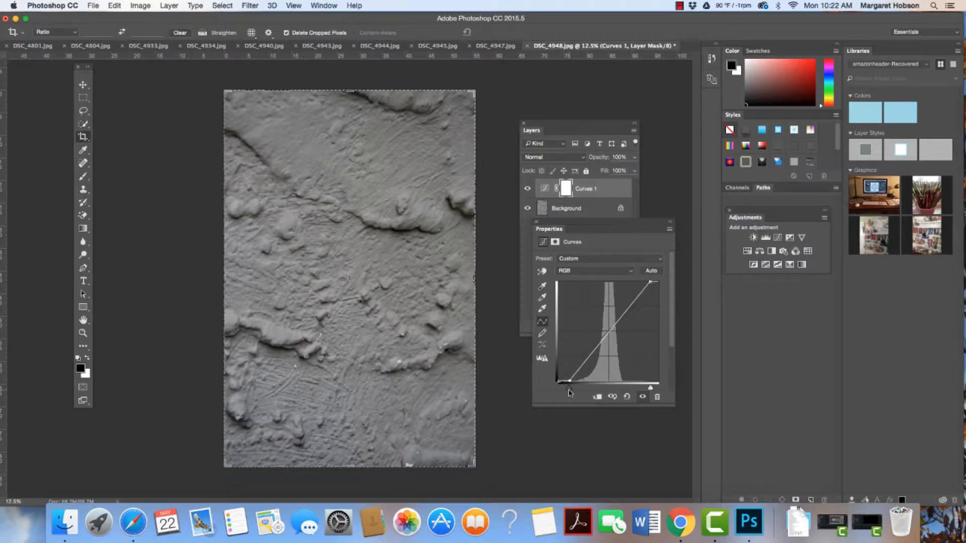
left_click_drag(563, 228, 567, 261)
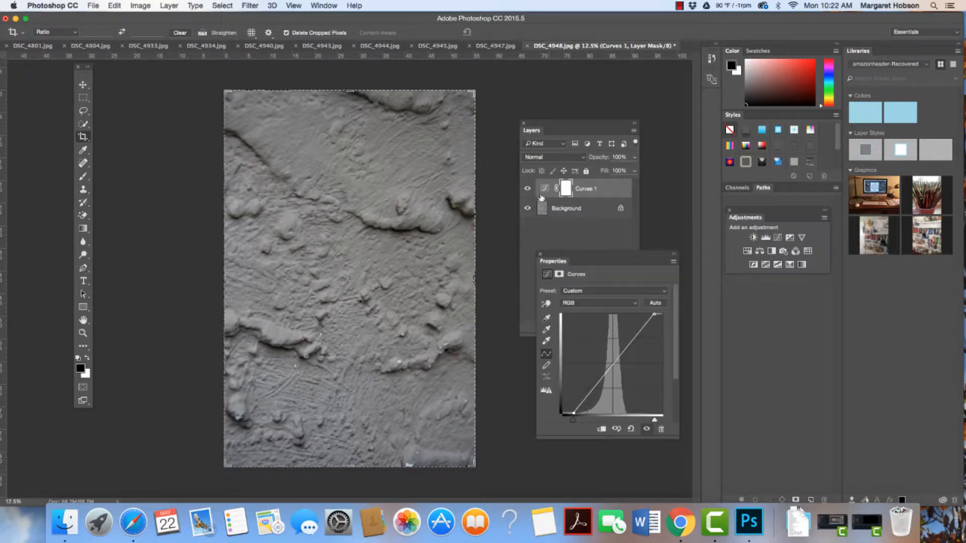
left_click(528, 189)
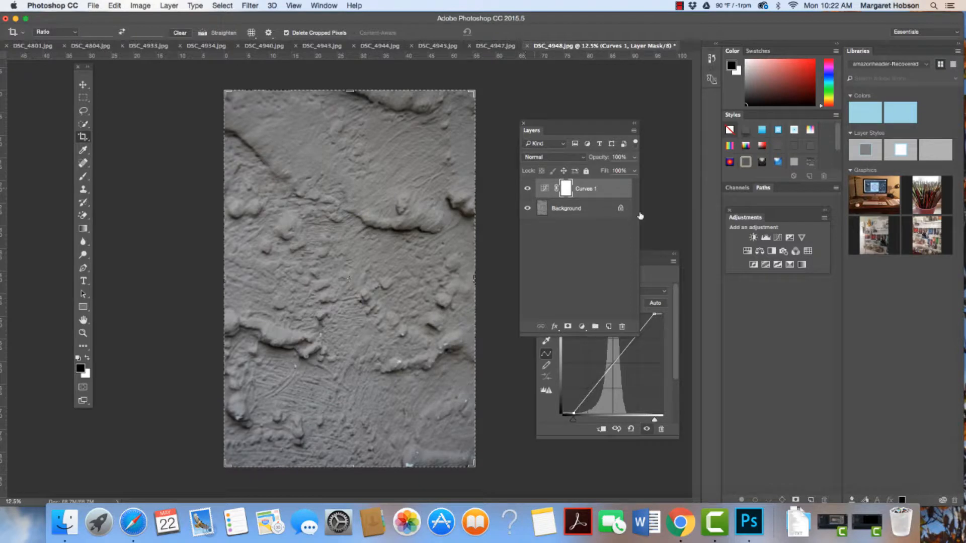
left_click(658, 256)
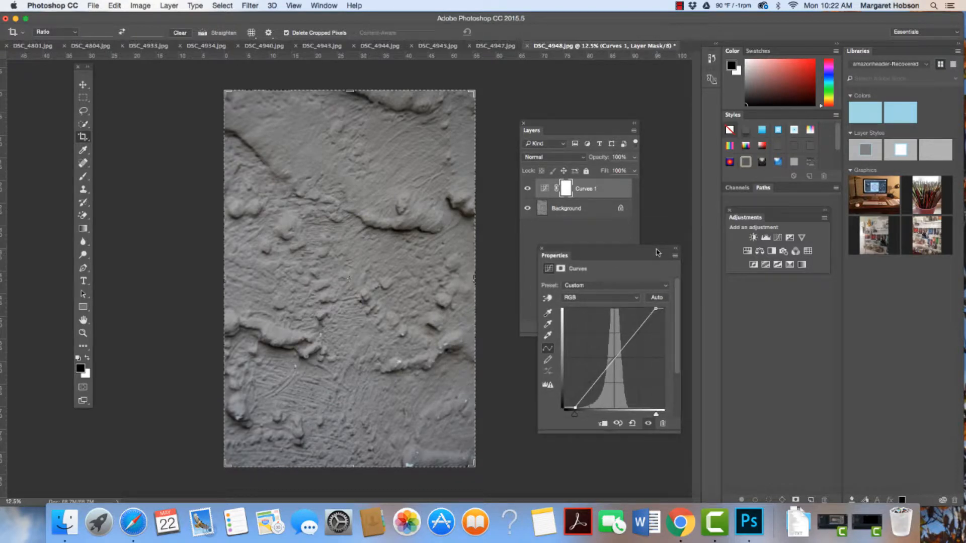
left_click(527, 189)
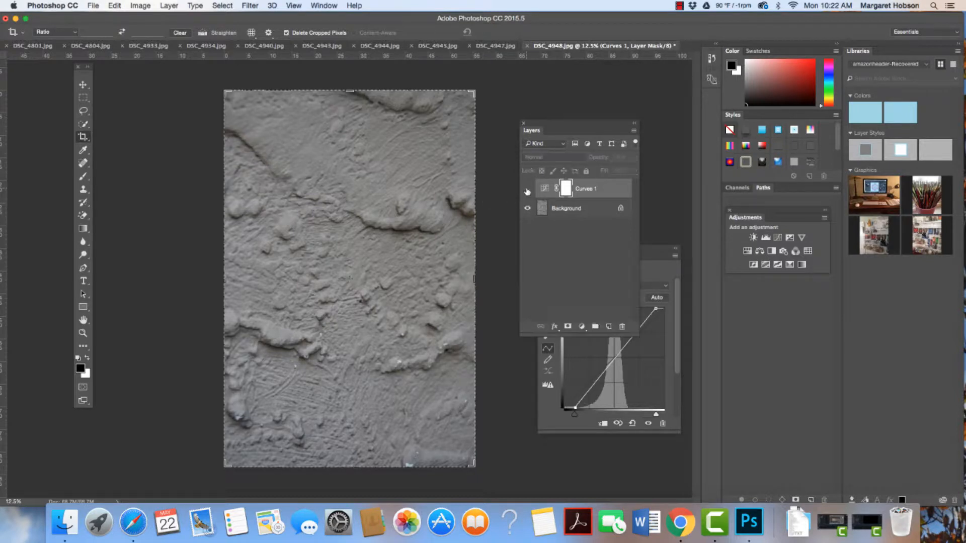
left_click(527, 189)
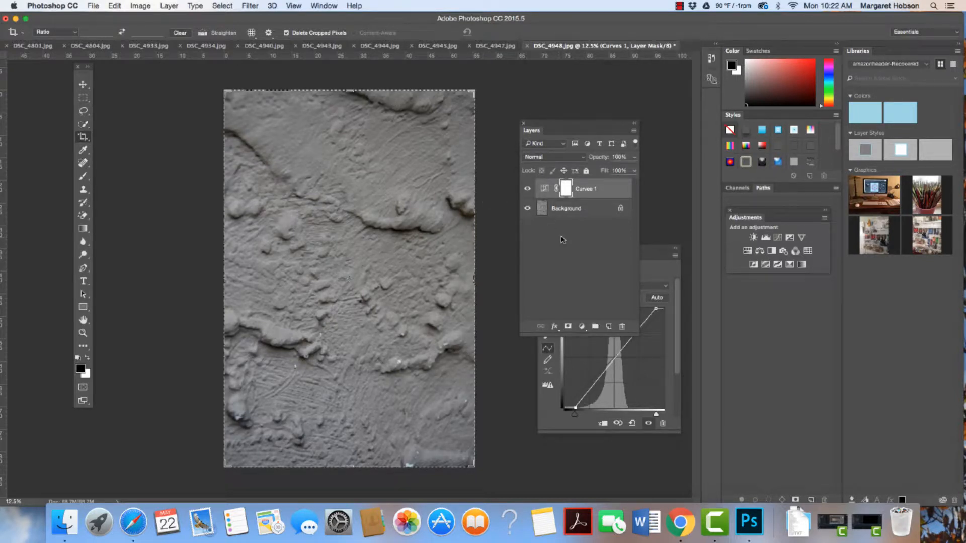
left_click(652, 252)
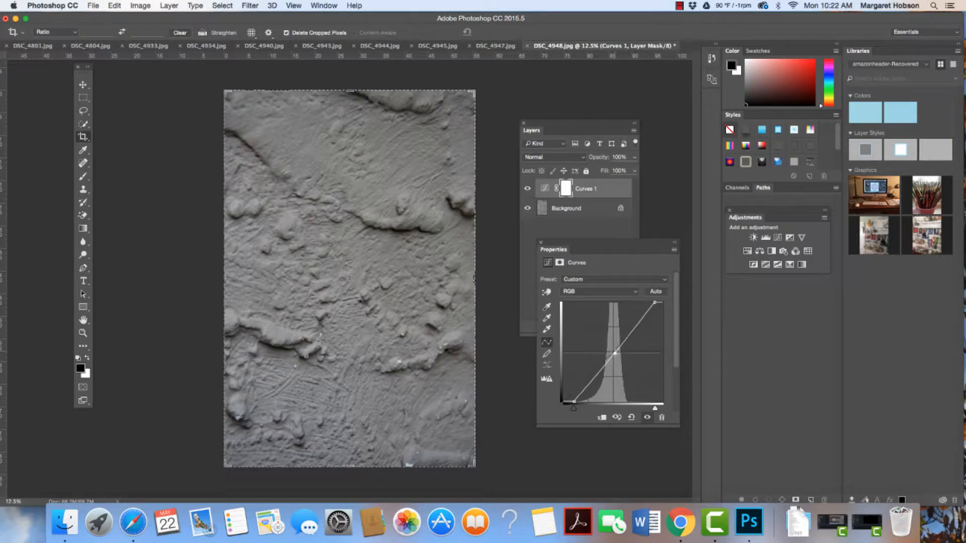
Add and lift extra points on the curve to brighten, then toggle Curves 1 to compare
left_click_drag(615, 352, 615, 353)
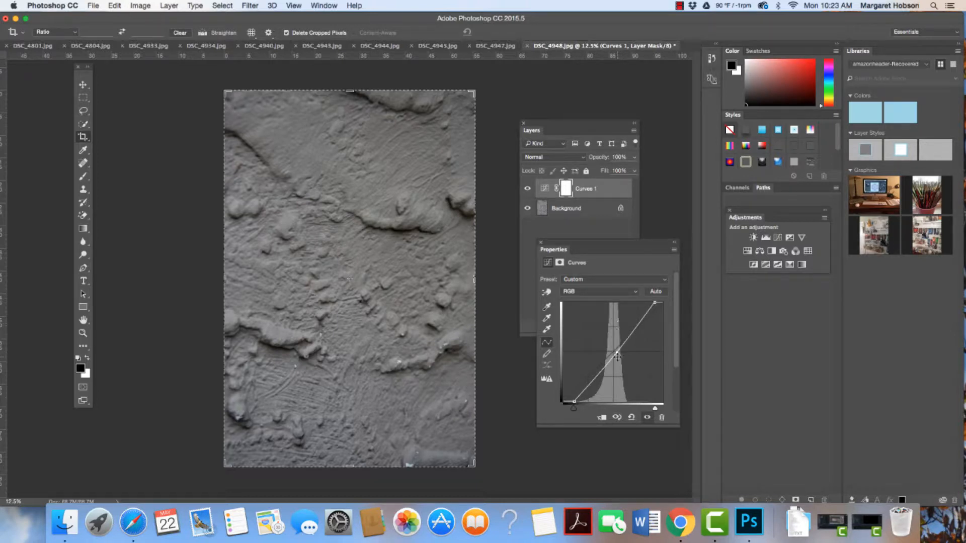
left_click(629, 336)
left_click_drag(629, 337, 629, 334)
left_click_drag(591, 383, 592, 379)
left_click(528, 189)
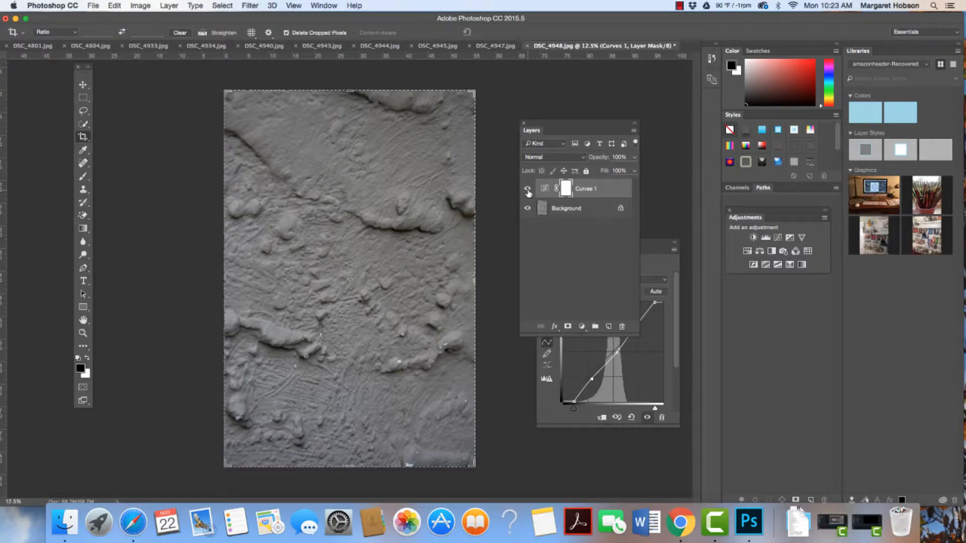
Add a Hue/Saturation layer above Curves 1 and push Master Saturation to +100 to preview the effect
left_click(748, 251)
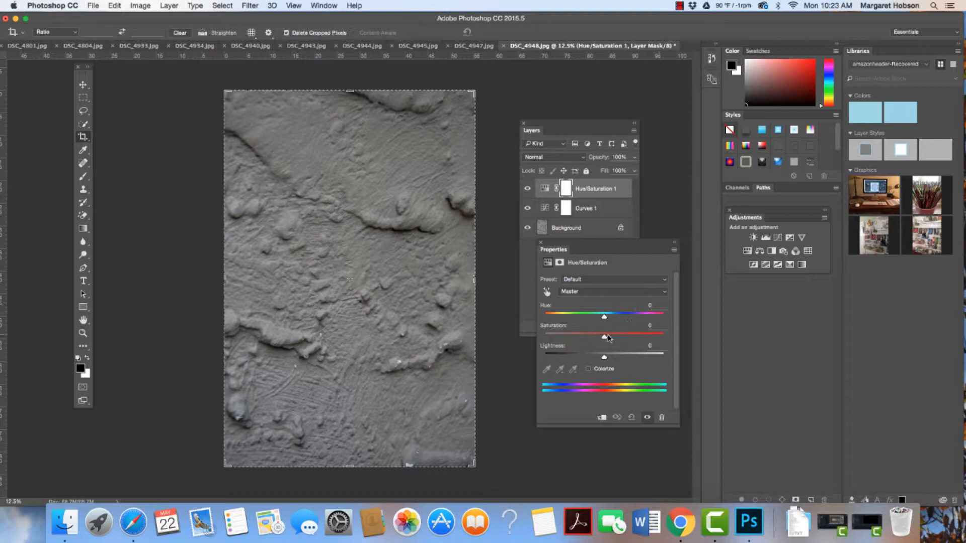
left_click_drag(603, 337, 627, 337)
left_click(528, 190)
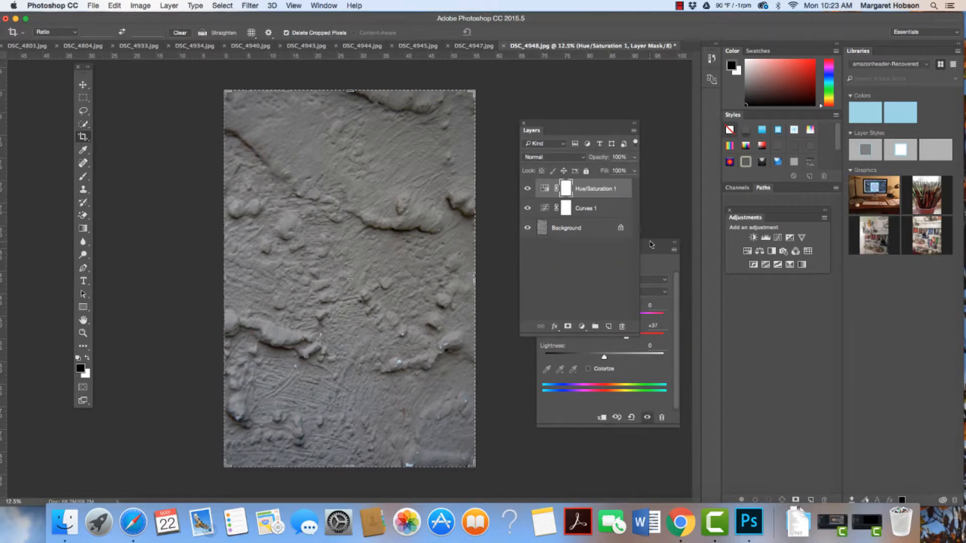
left_click_drag(657, 242, 656, 230)
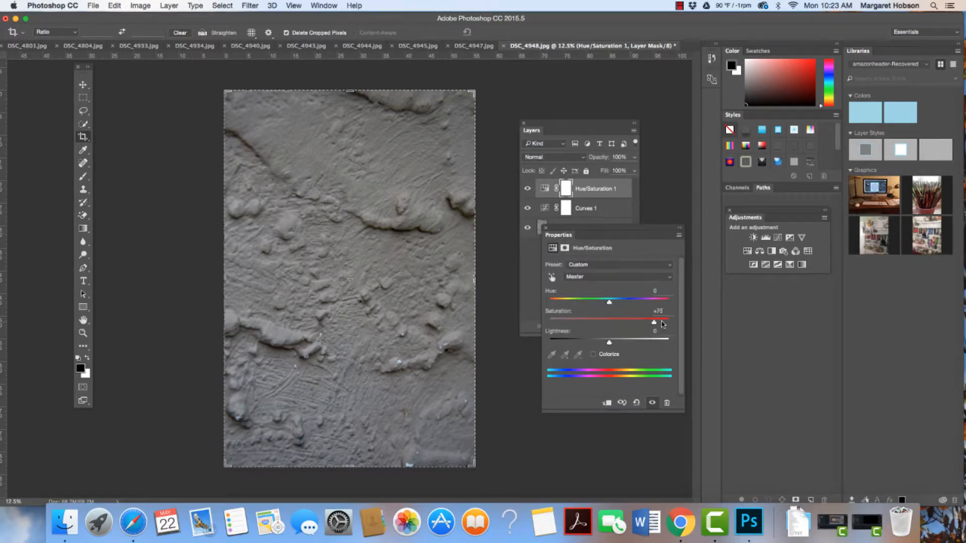
mouse_move(631, 322)
left_mouse_down()
mouse_move(675, 324)
mouse_move(654, 323)
left_mouse_up()
left_click(529, 190)
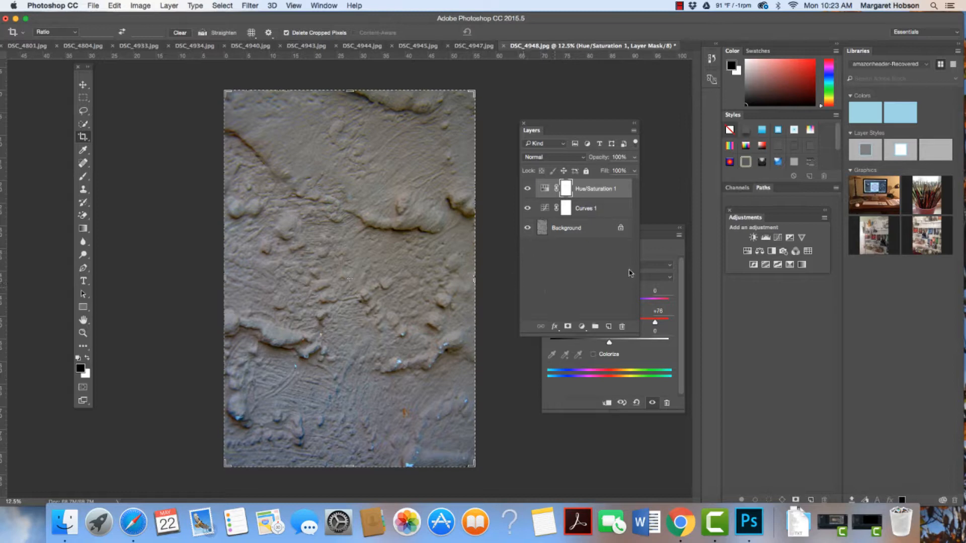
Bring Master Saturation back down to +32 for just a slight warmth on the gray stucco
left_click(653, 231)
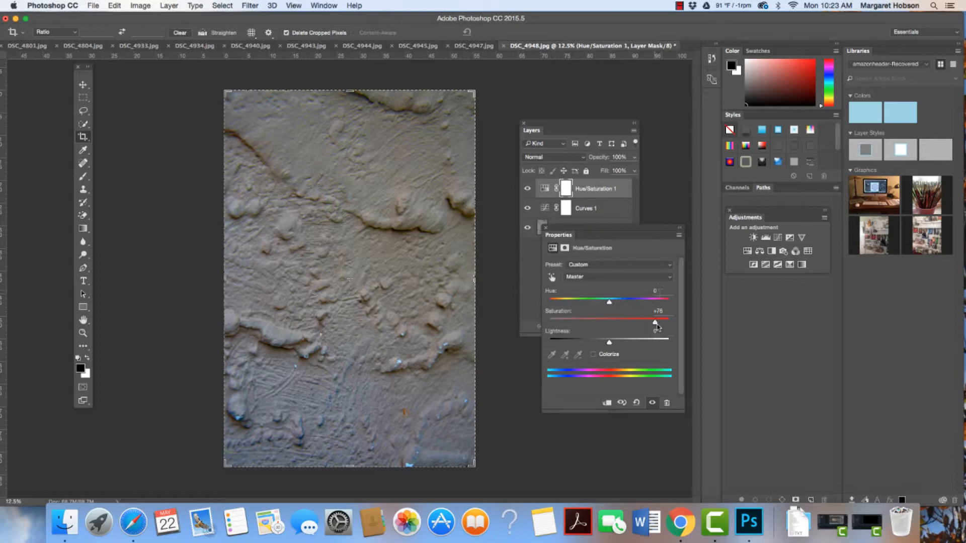
left_click_drag(657, 323, 633, 323)
left_click(527, 188)
left_click_drag(650, 231, 651, 219)
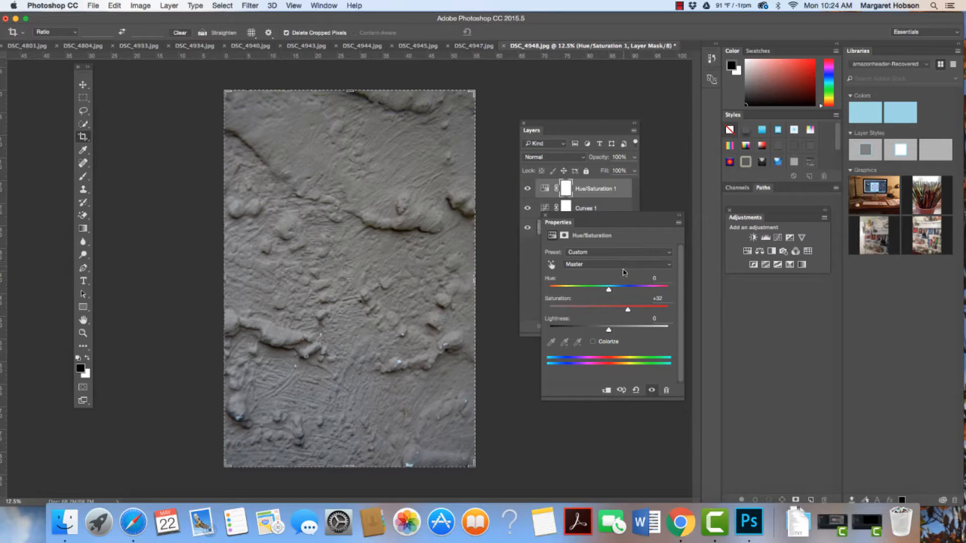
Raise the Yellows range saturation to +28 and toggle the adjustment to compare
left_click(667, 256)
left_click(670, 255)
left_click(670, 266)
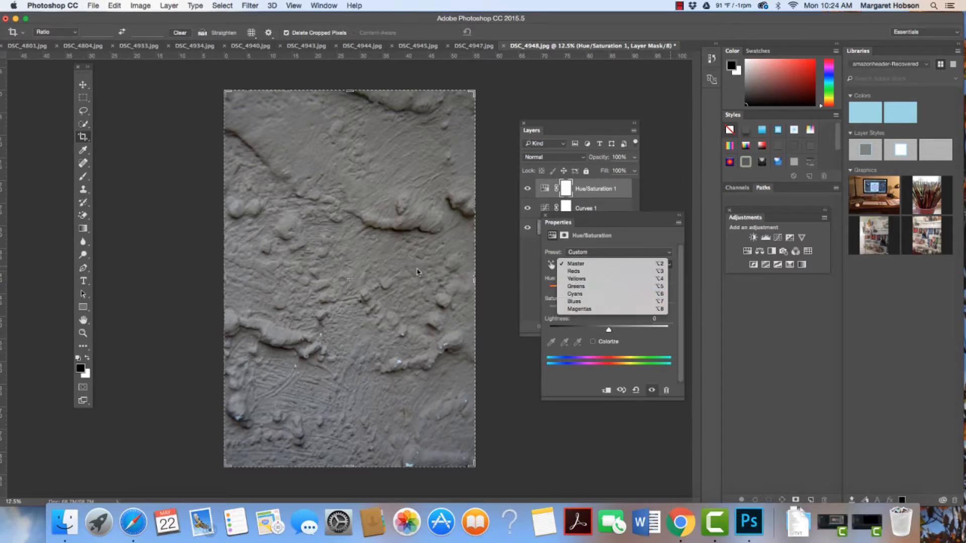
left_click(580, 279)
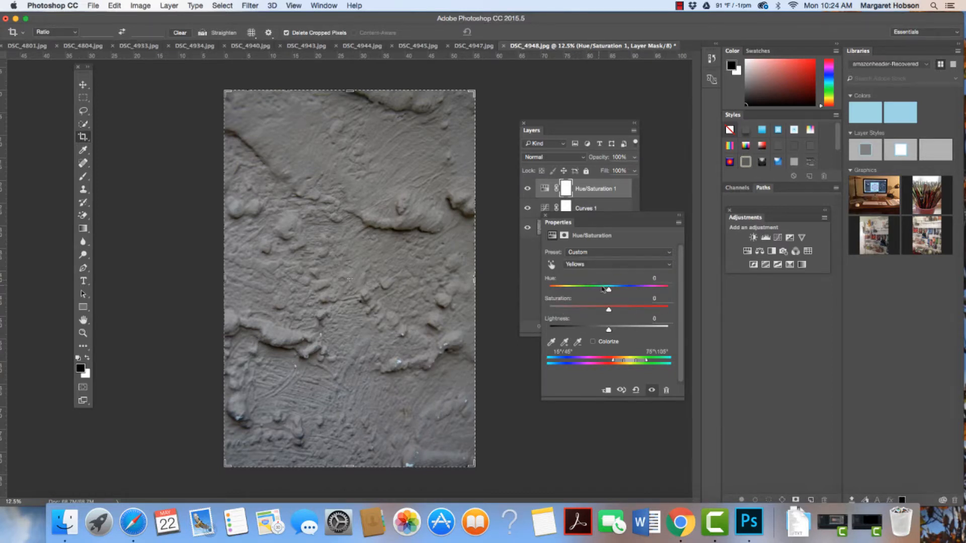
left_click_drag(608, 310, 621, 310)
left_click_drag(621, 311, 625, 311)
left_click(528, 190)
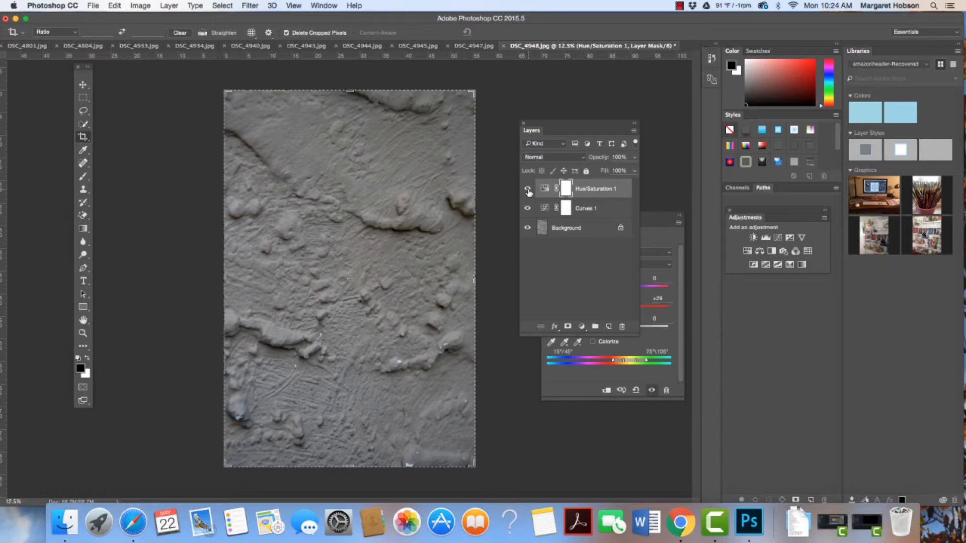
left_click(528, 190)
Save a JPEG copy as 05texture.jpg in the texture folder, then undo to keep the adjustment layers
left_click(93, 6)
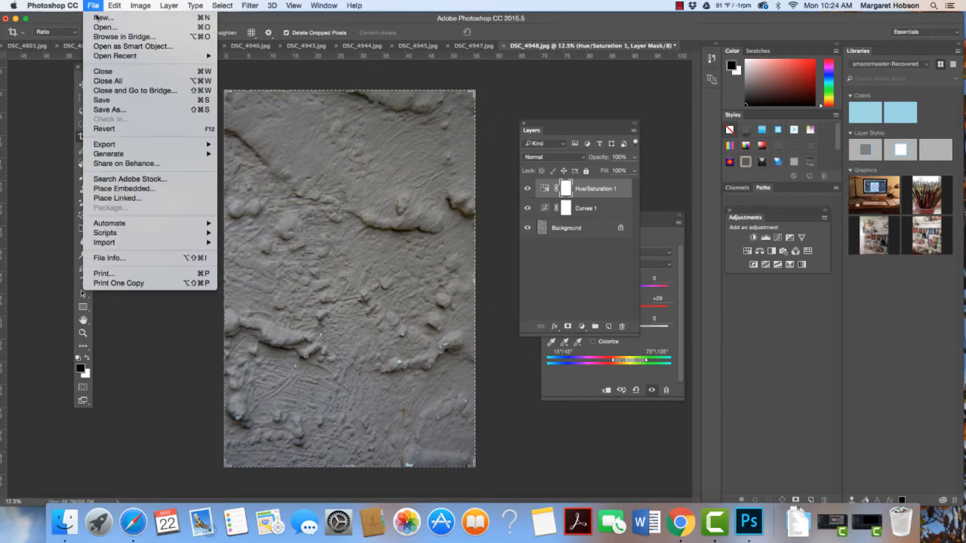
left_click(106, 109)
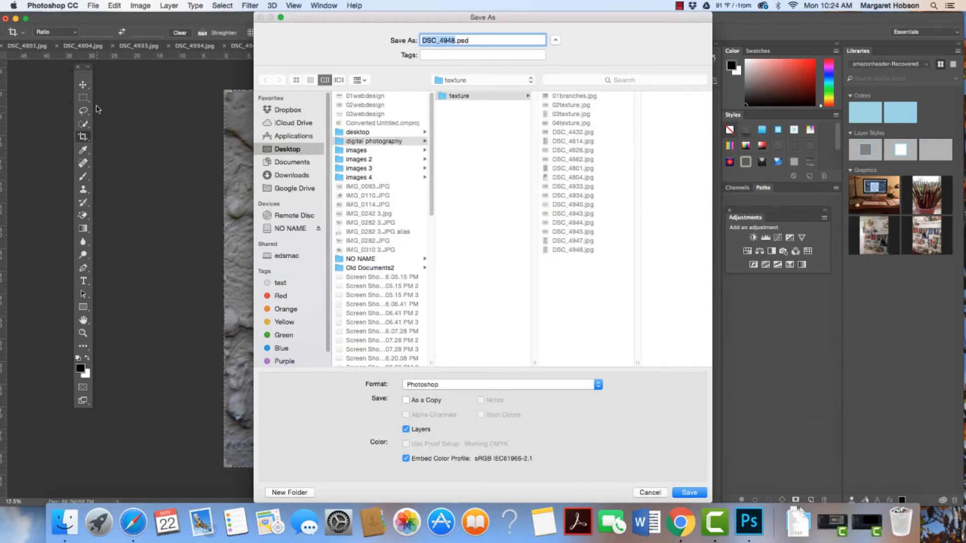
type("05text")
type("ure")
left_click(598, 385)
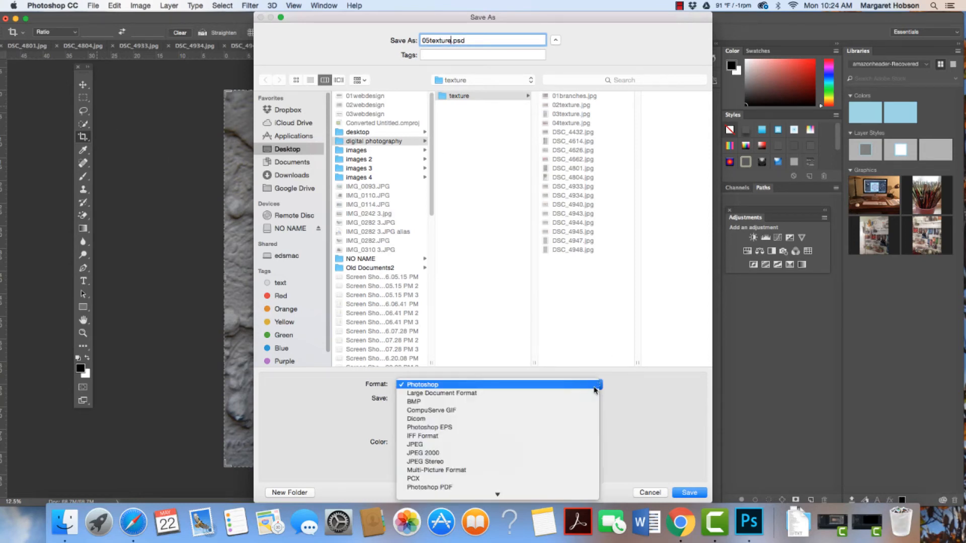
left_click(539, 445)
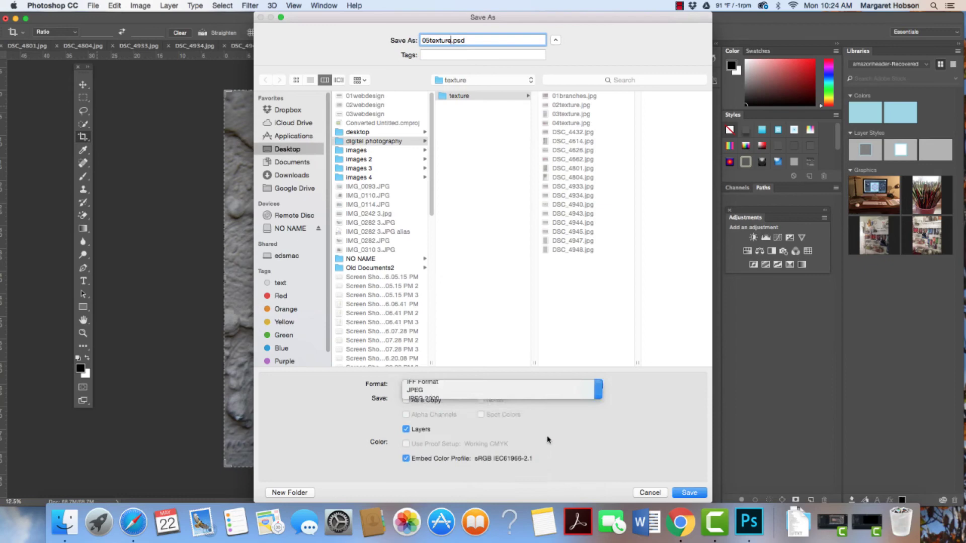
left_click(689, 493)
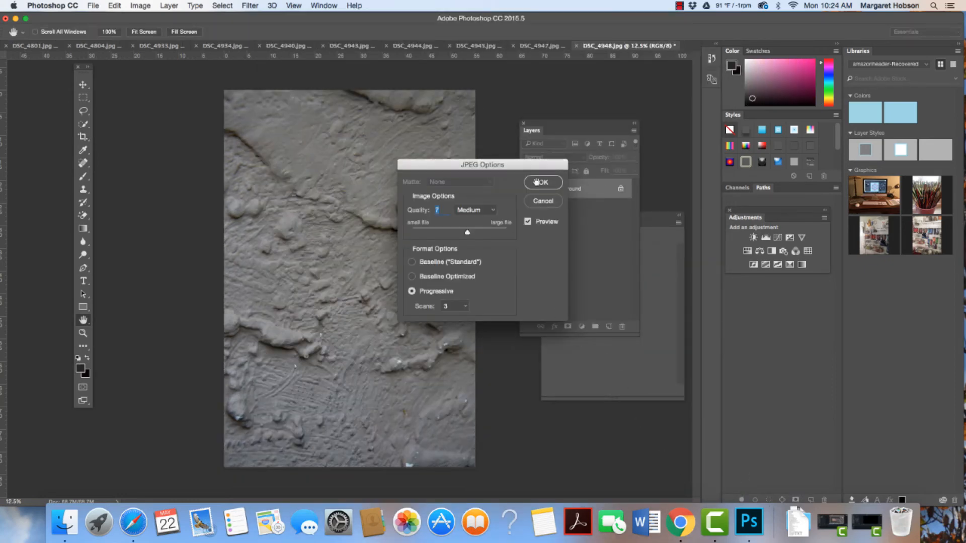
left_click(544, 183)
key("super+z")
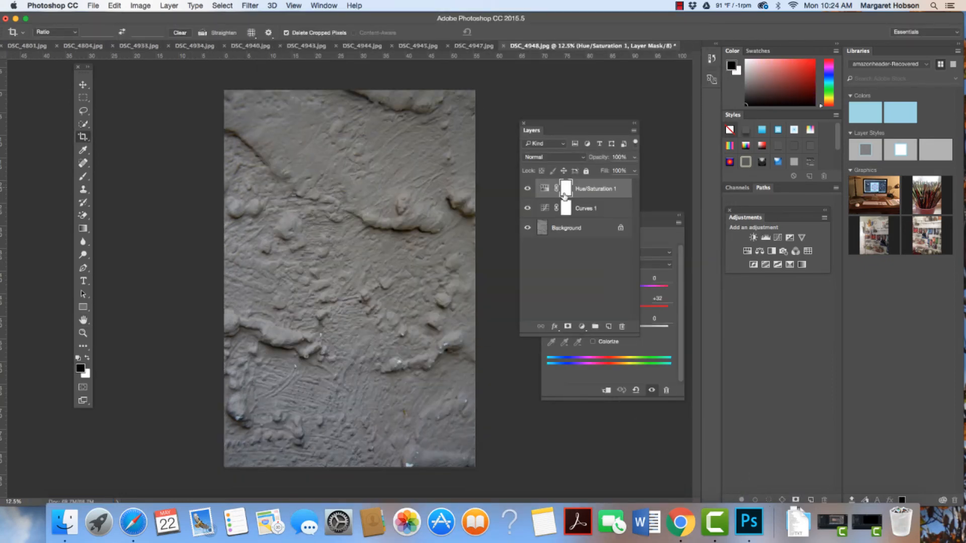
left_click(679, 7)
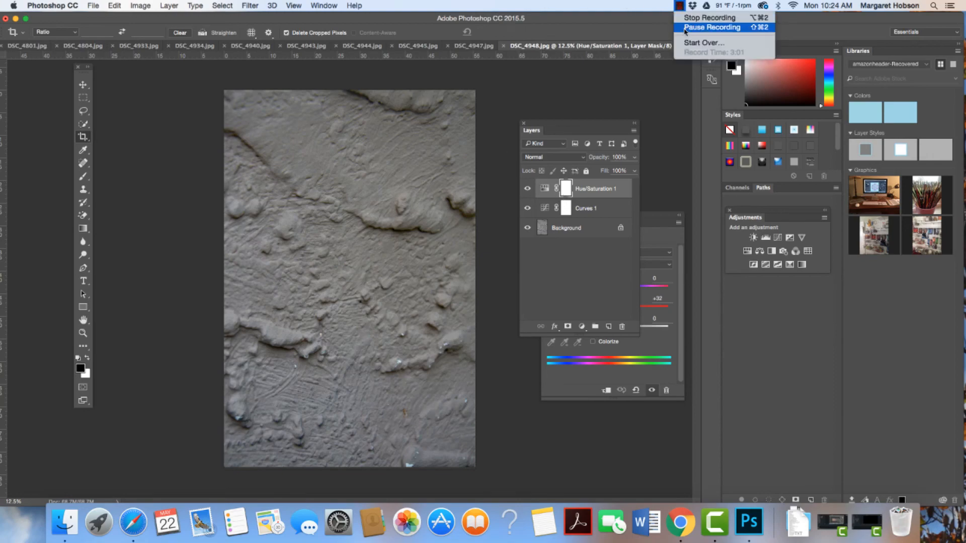